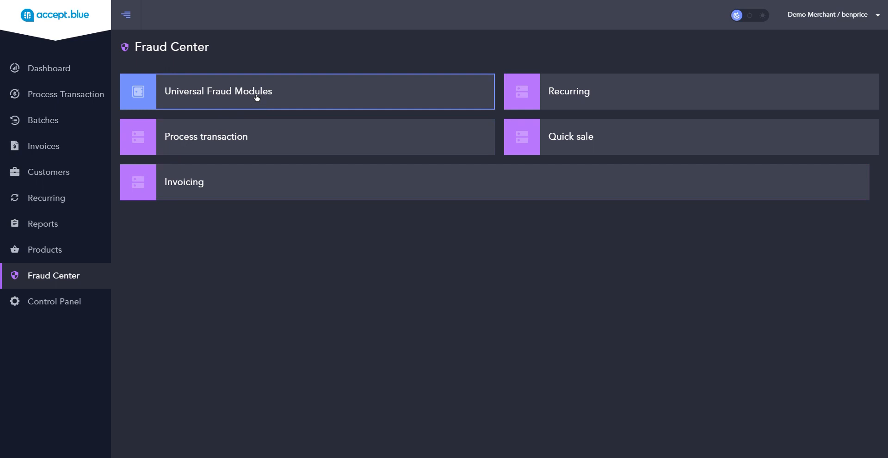
# Look at the Universal Fraud Modules page and return to the Fraud Center overview.
pyautogui.click(256, 98)
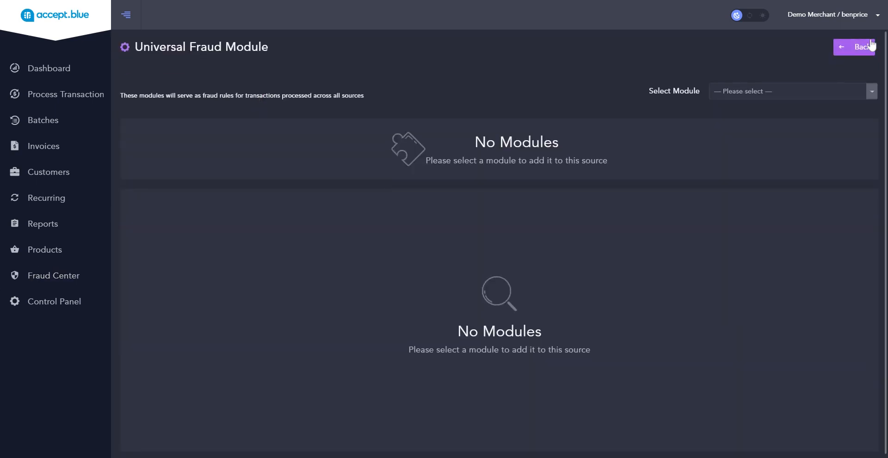
pyautogui.click(840, 51)
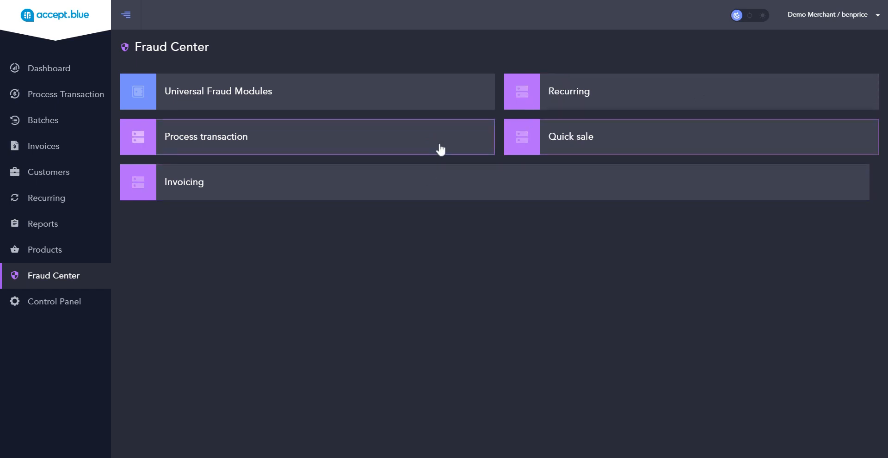
# Open the Process transaction fraud settings and choose the AVS response module to add.
pyautogui.click(413, 148)
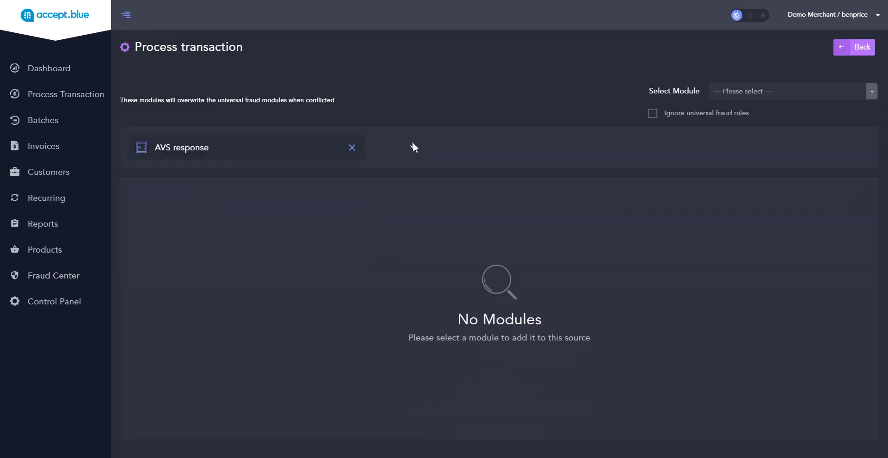
pyautogui.click(872, 92)
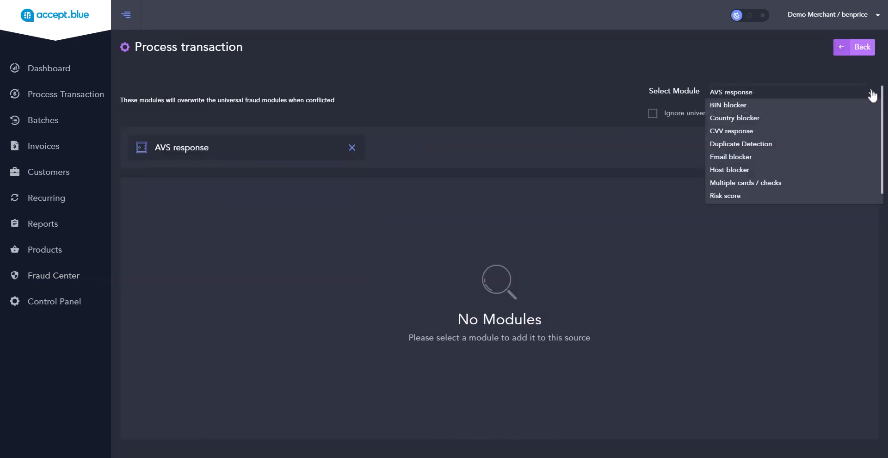
pyautogui.moveTo(882, 101)
pyautogui.mouseDown()
pyautogui.moveTo(881, 125)
pyautogui.moveTo(882, 87)
pyautogui.mouseUp()
pyautogui.click(759, 94)
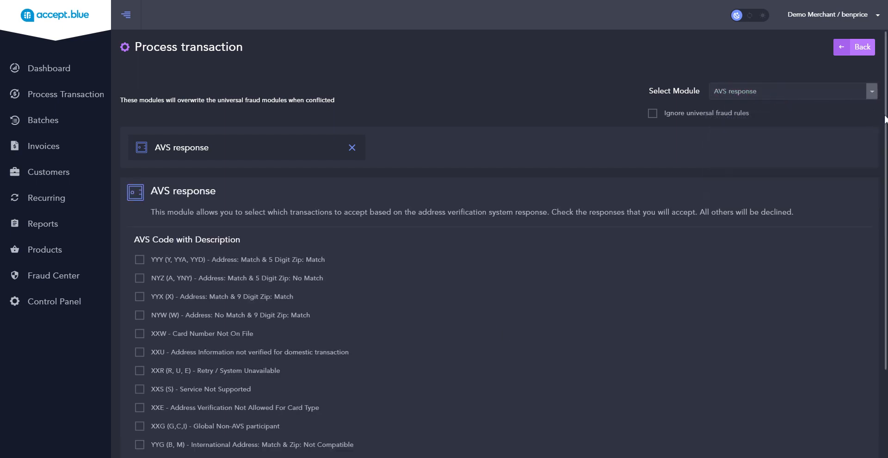
# Accept the YYY and NYZ AVS response codes, save the module and dismiss the notification.
pyautogui.moveTo(885, 119); pyautogui.dragTo(885, 224)
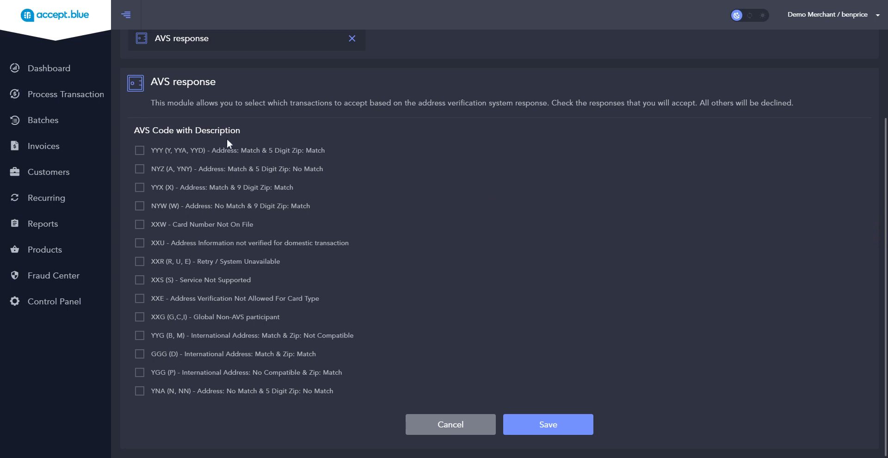
pyautogui.click(140, 153)
pyautogui.click(140, 170)
pyautogui.click(532, 422)
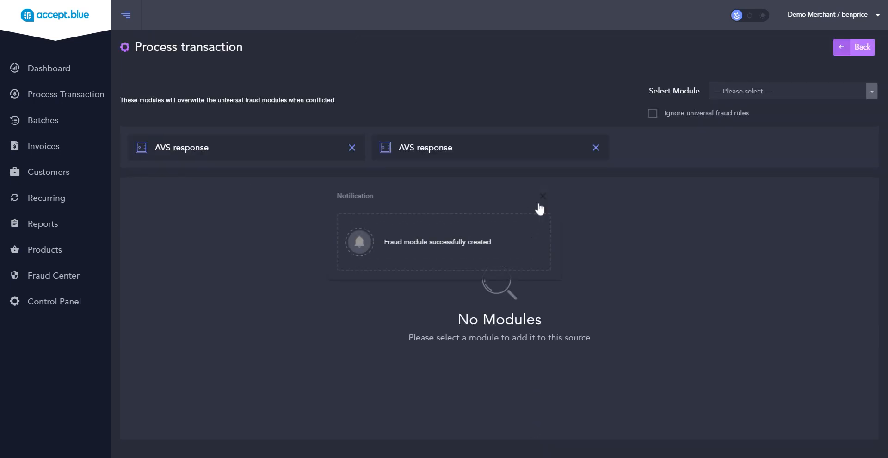
pyautogui.click(542, 196)
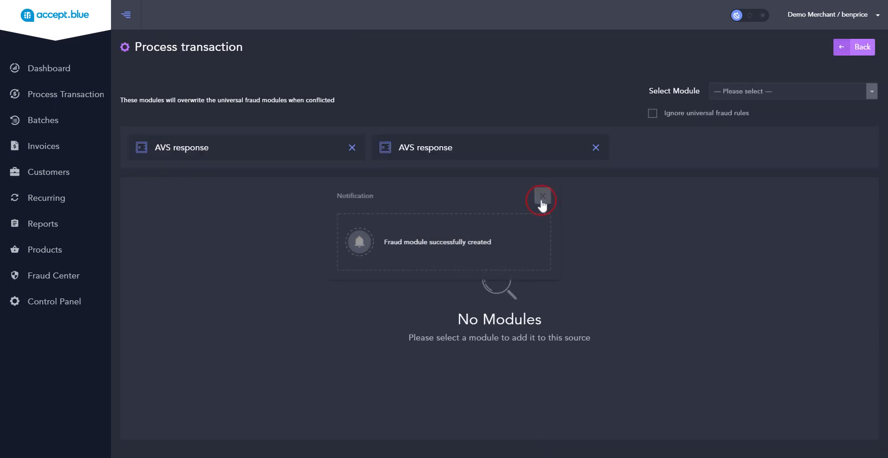
# Choose the BIN blocker module and add 111111 to its blocked BINs.
pyautogui.click(871, 91)
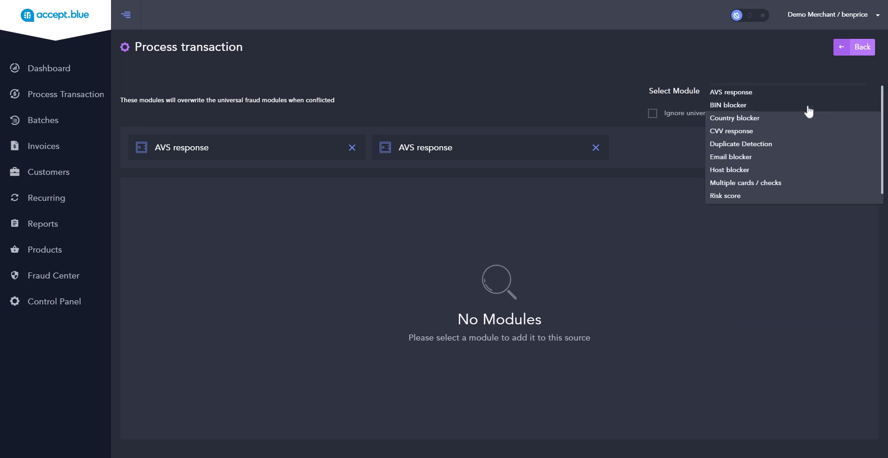
pyautogui.click(755, 109)
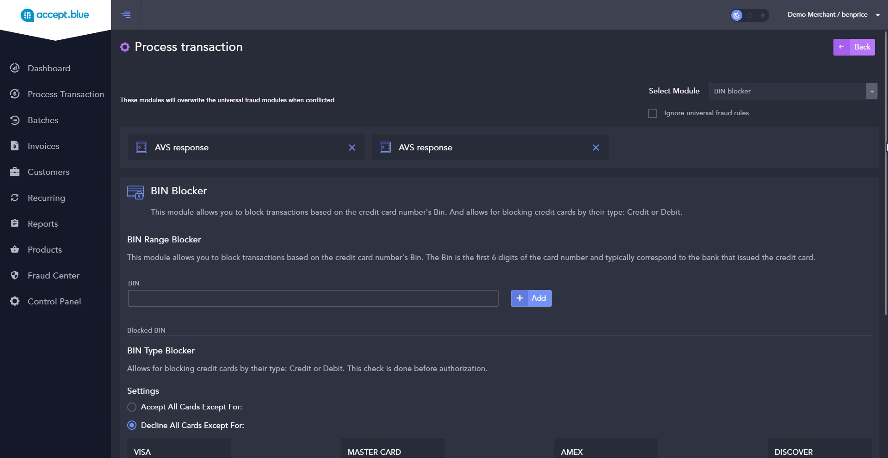
pyautogui.moveTo(885, 147); pyautogui.dragTo(881, 241)
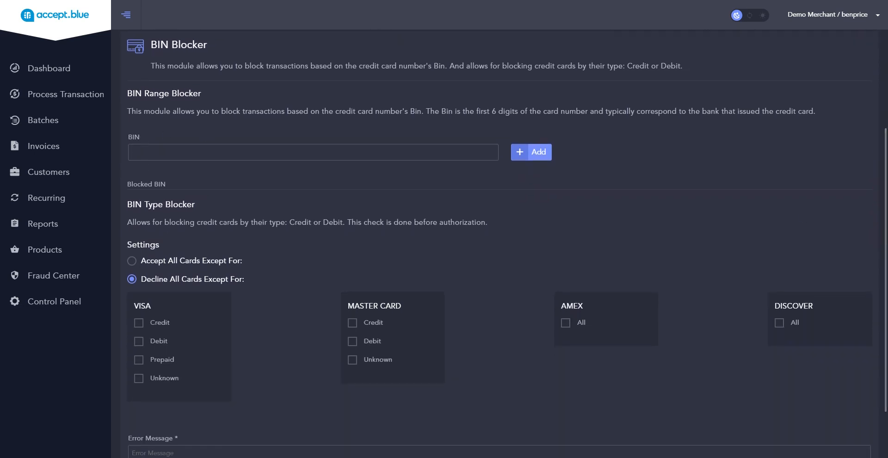
pyautogui.click(134, 152)
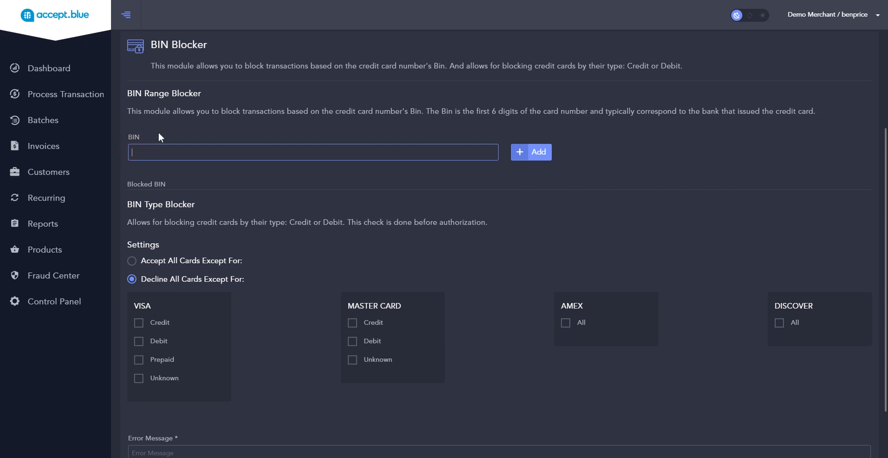
pyautogui.write('111111')
pyautogui.click(542, 155)
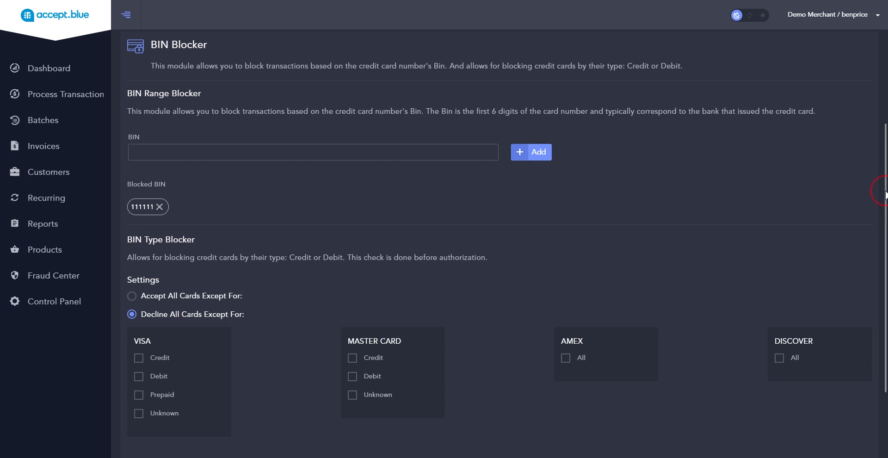
# Set the BIN Type Blocker to accept all cards except Visa Credit and Visa Debit.
pyautogui.moveTo(884, 194); pyautogui.dragTo(883, 269)
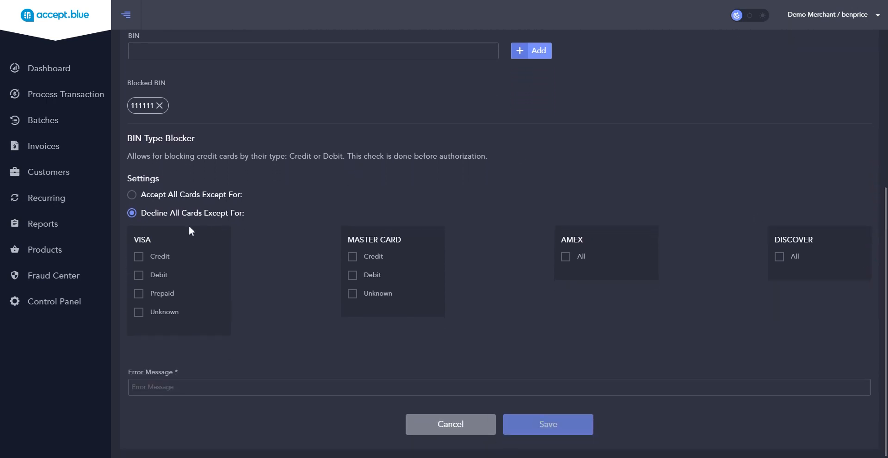
pyautogui.click(132, 194)
pyautogui.click(139, 257)
pyautogui.click(138, 277)
# Enter "Go Awa" as the BIN blocker's error message, save the module and dismiss the notification.
pyautogui.click(152, 387)
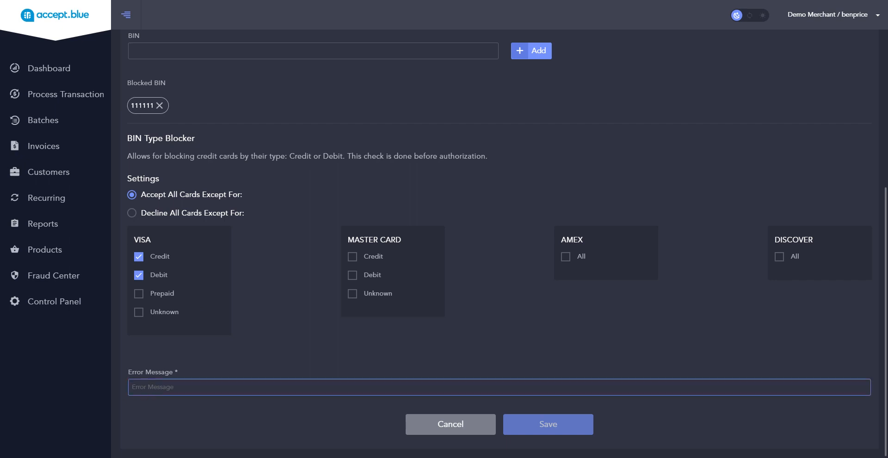
pyautogui.write('Go')
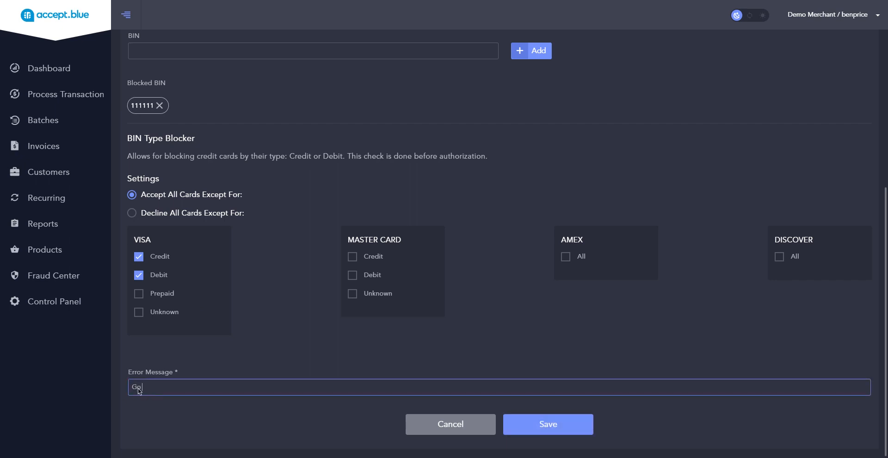
pyautogui.write(' Away!')
pyautogui.click(526, 426)
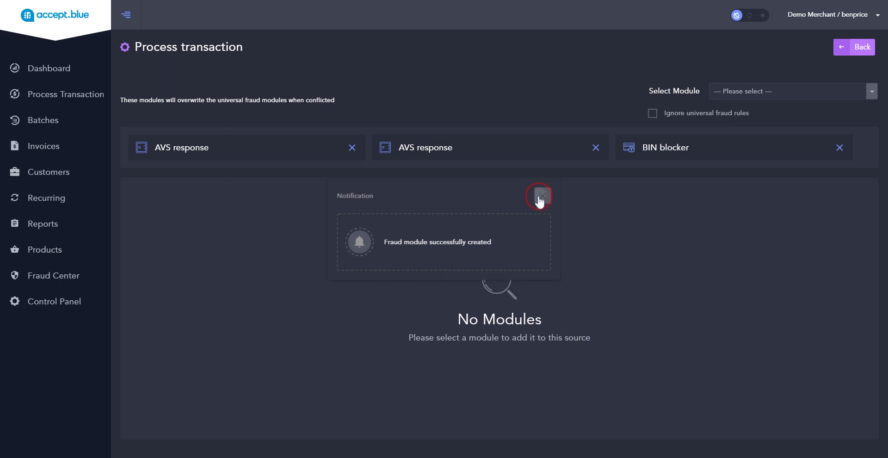
pyautogui.click(541, 196)
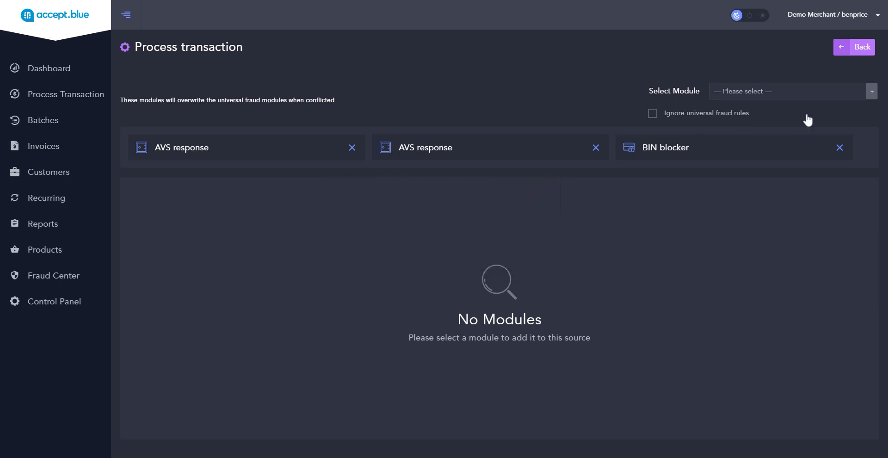
# Add a Duplicate Detection module with a time period of 5 minutes and dismiss the notification.
pyautogui.click(871, 95)
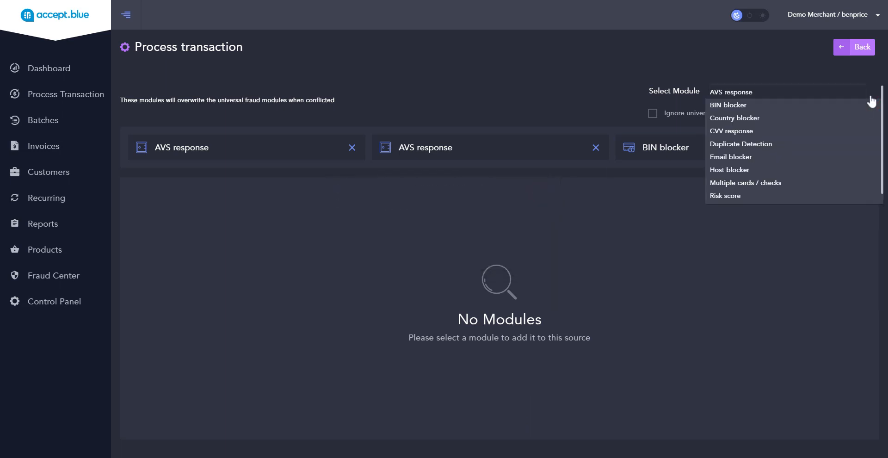
pyautogui.click(741, 147)
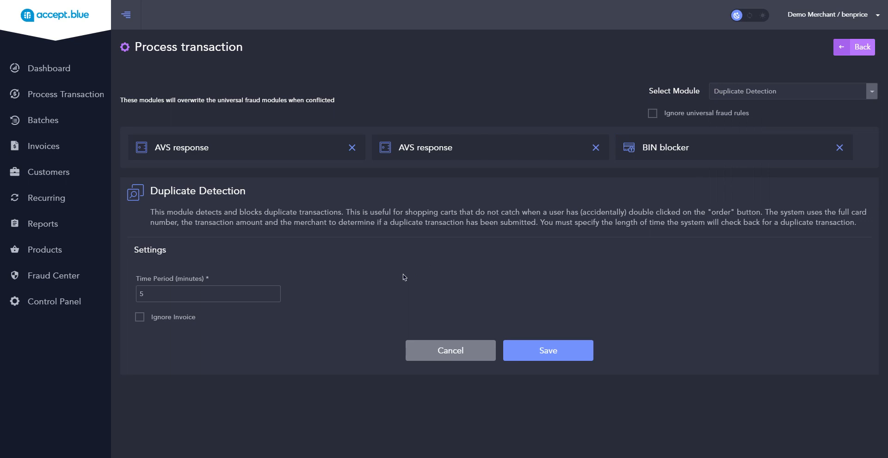
pyautogui.click(157, 294)
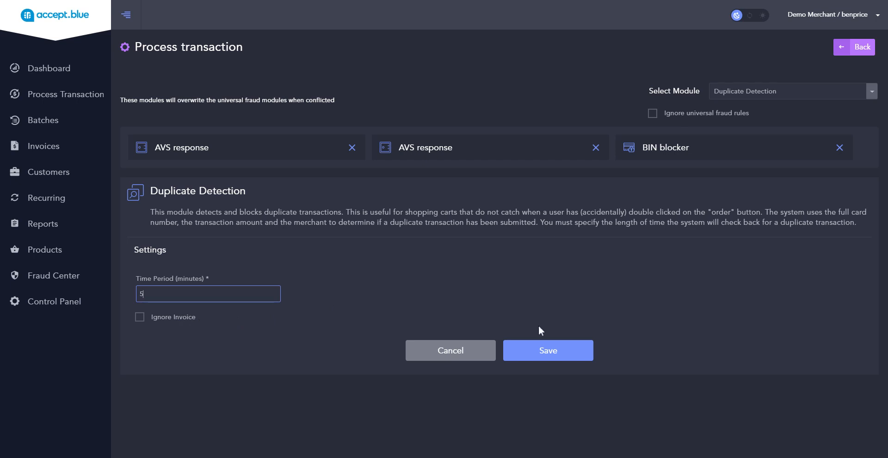
pyautogui.click(548, 352)
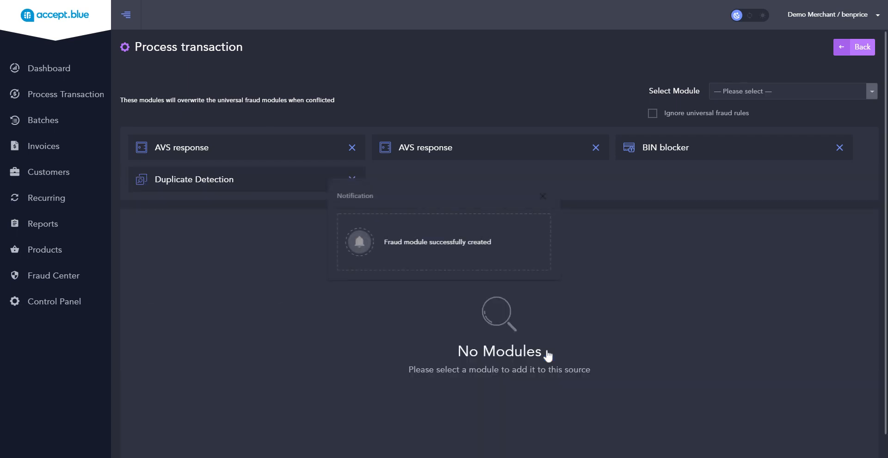
pyautogui.click(542, 198)
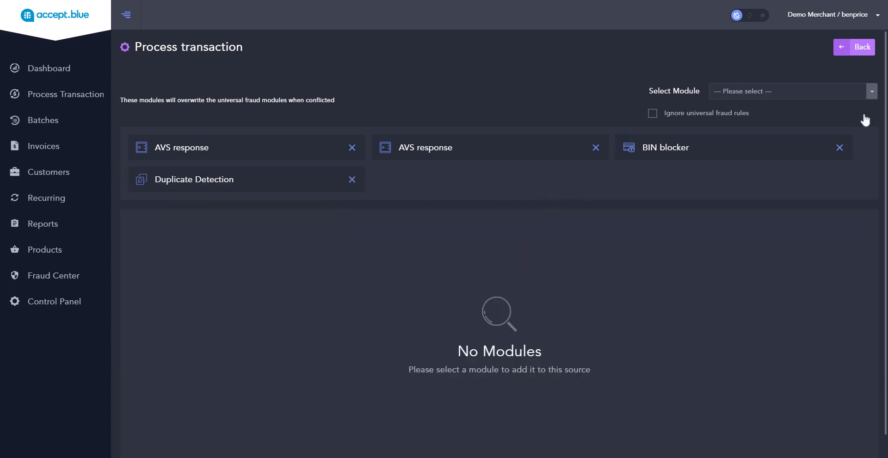
# Choose the Multiple cards / checks module and enable blocking by Client IP.
pyautogui.click(871, 95)
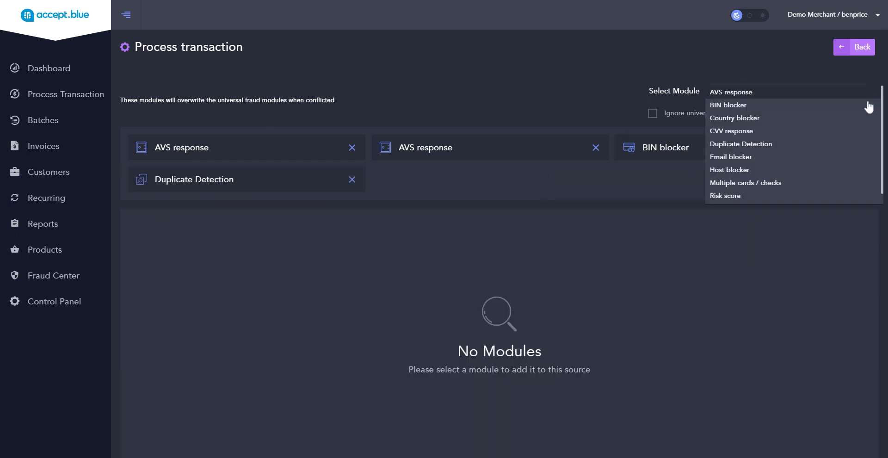
pyautogui.click(764, 185)
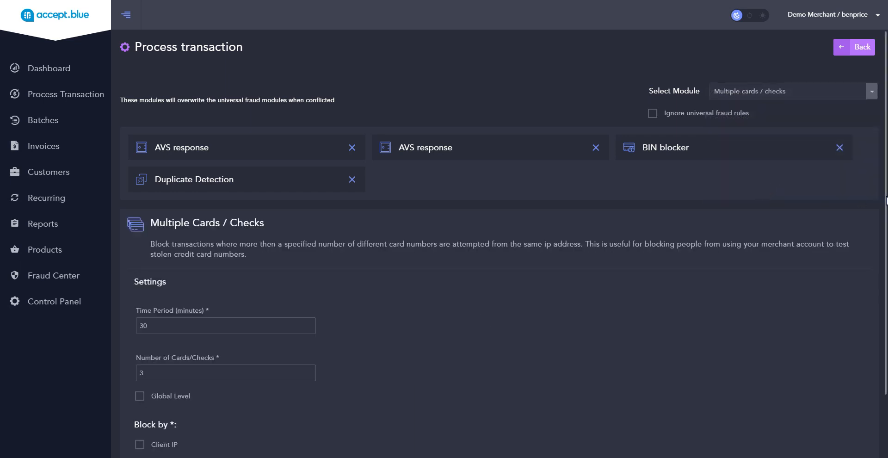
pyautogui.moveTo(886, 199); pyautogui.dragTo(885, 309)
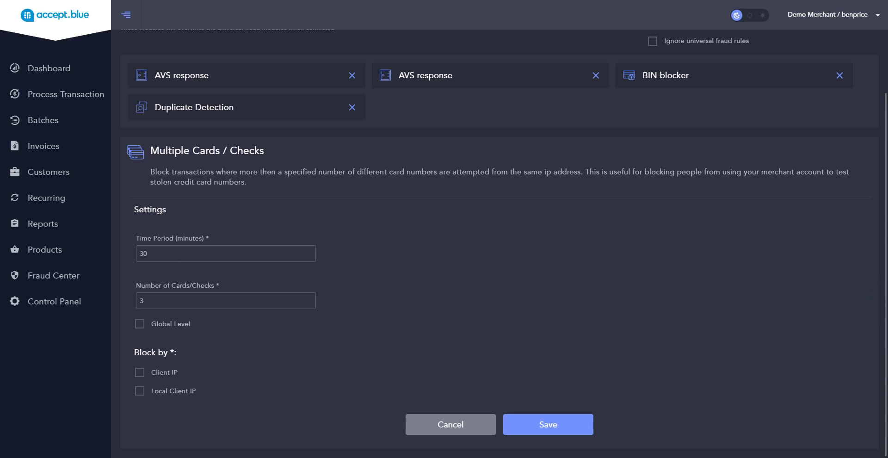
pyautogui.click(173, 253)
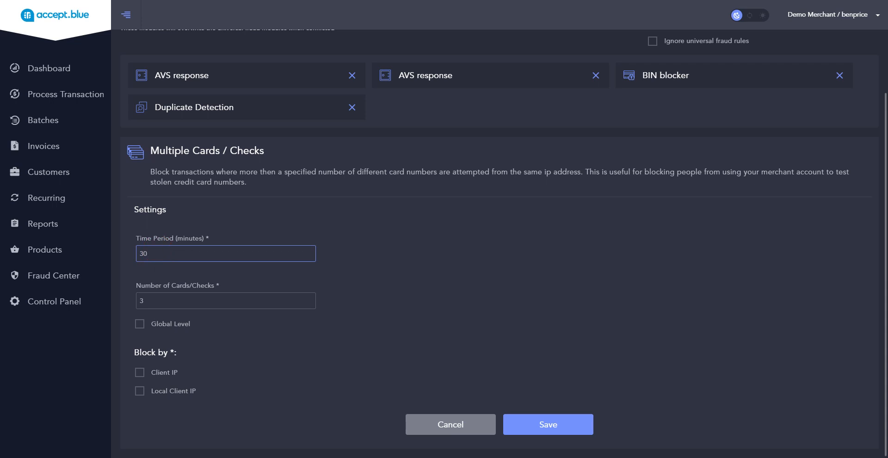
pyautogui.click(162, 301)
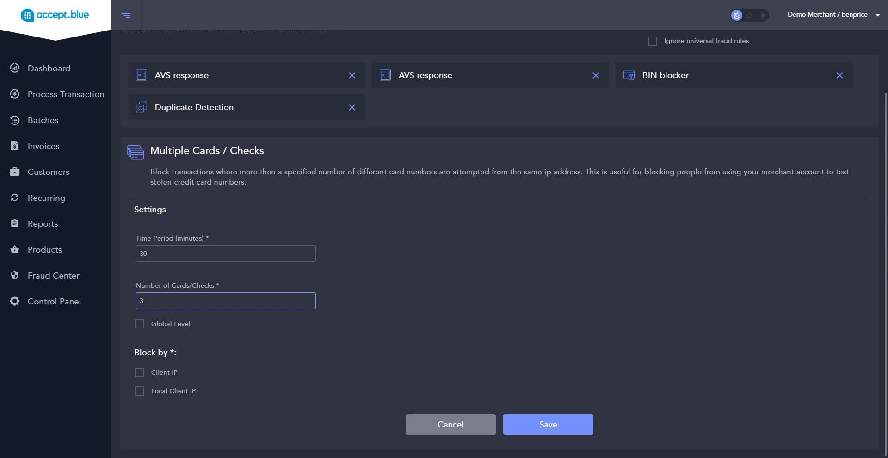
pyautogui.click(140, 372)
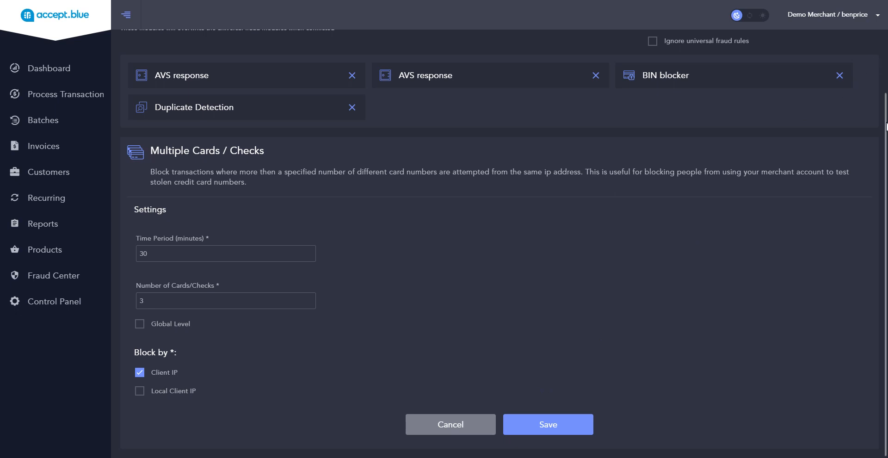
# Add a Transaction Amount module with a minimum of 1.01 and a maximum of 5000000, save it and dismiss the notification.
pyautogui.moveTo(886, 126); pyautogui.dragTo(885, 59)
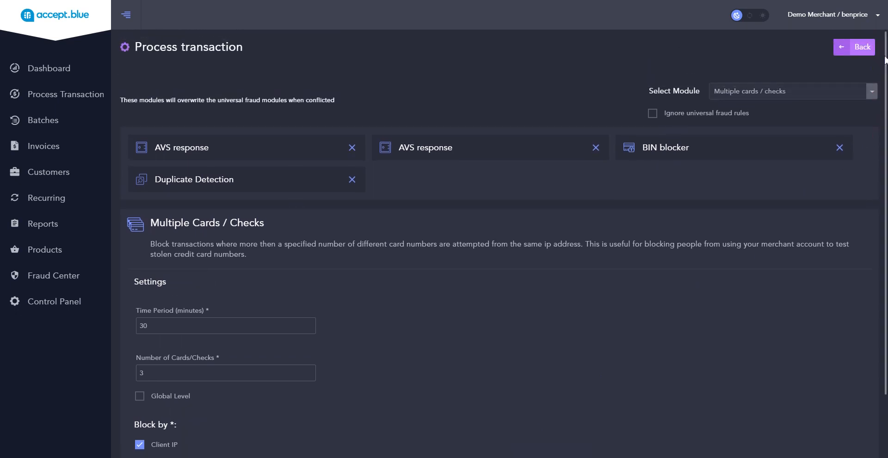
pyautogui.click(871, 91)
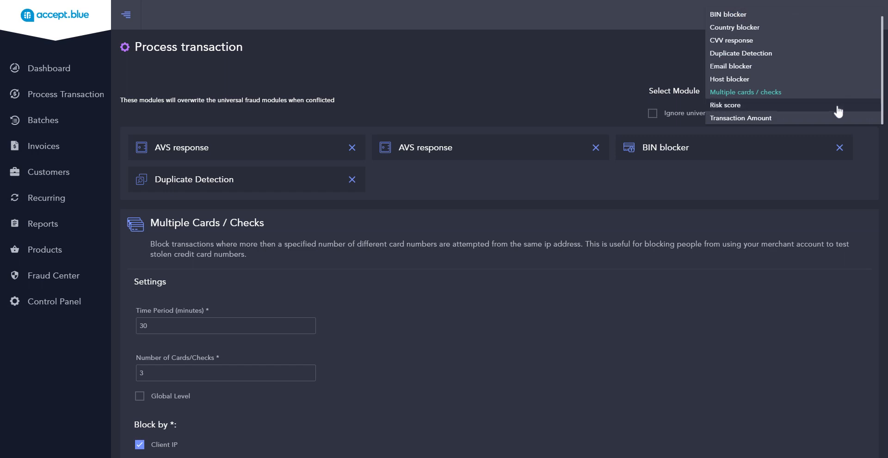
pyautogui.click(813, 122)
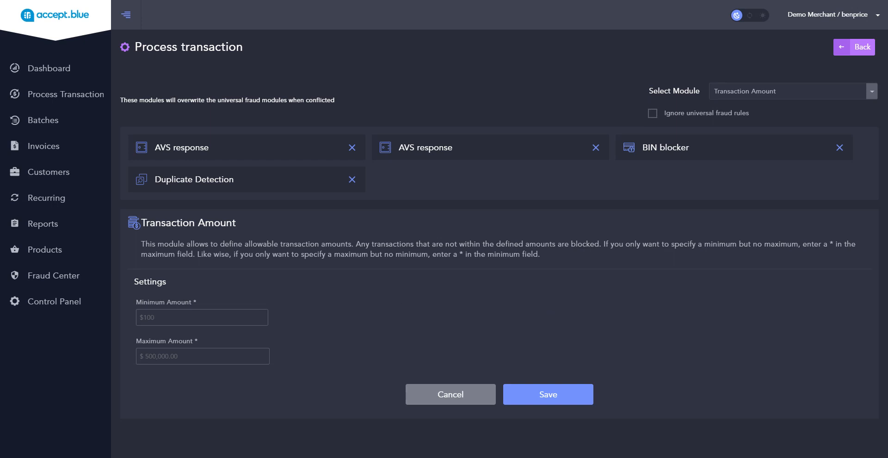
pyautogui.click(168, 318)
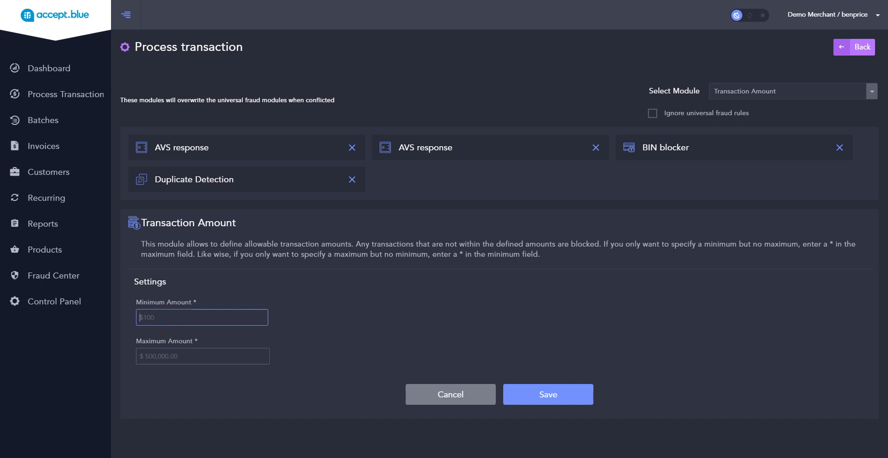
pyautogui.write('1.01')
pyautogui.click(168, 357)
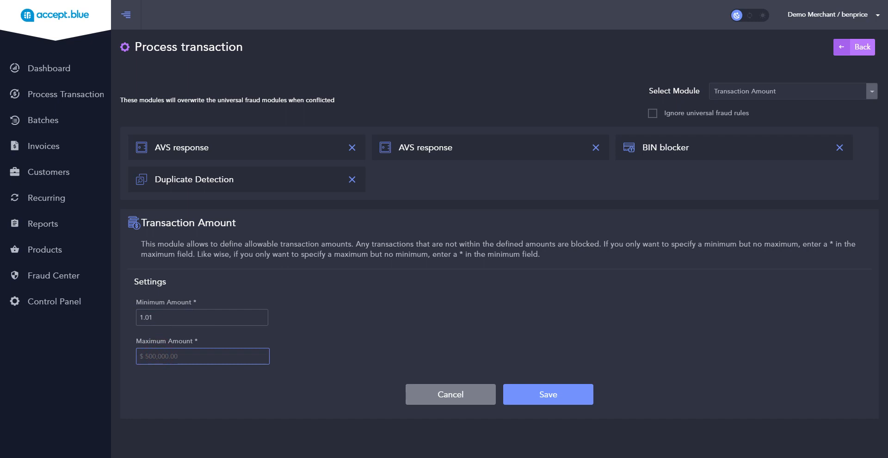
pyautogui.write('5000000')
pyautogui.click(548, 396)
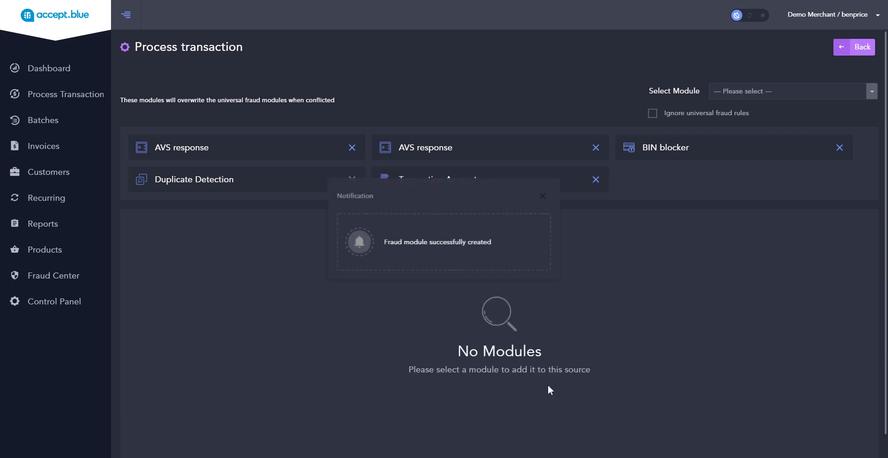
pyautogui.click(541, 203)
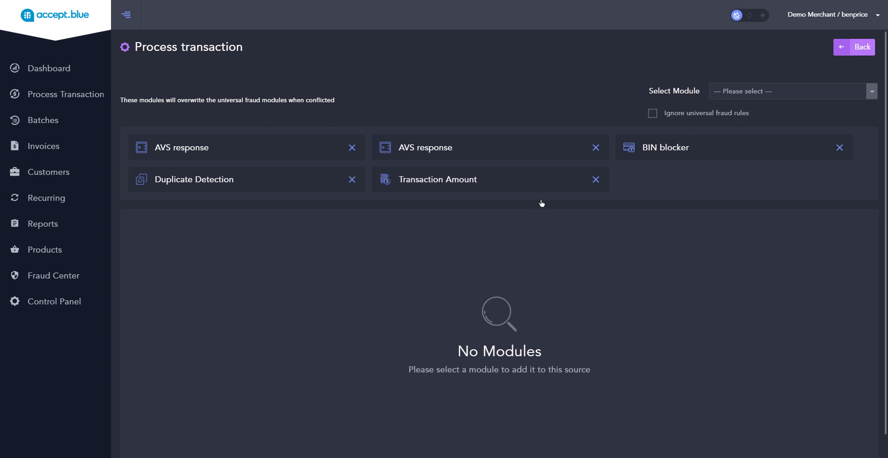